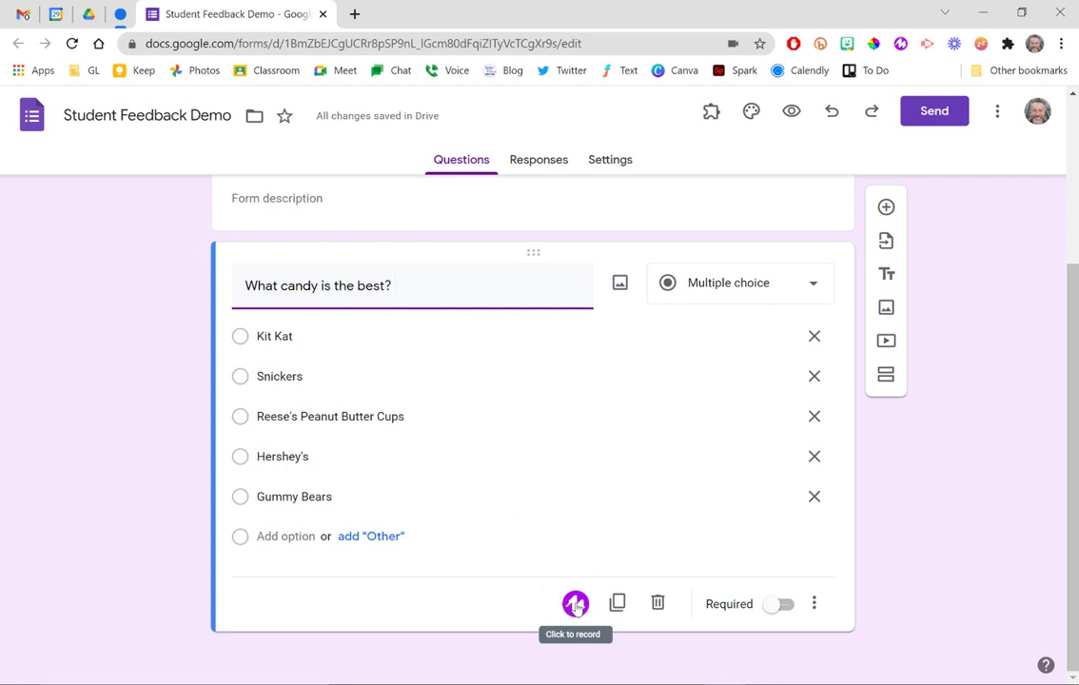
# Record a Mote voice note on the question "What candy is the best?" and play it back in the form preview.
pyautogui.click(576, 605)
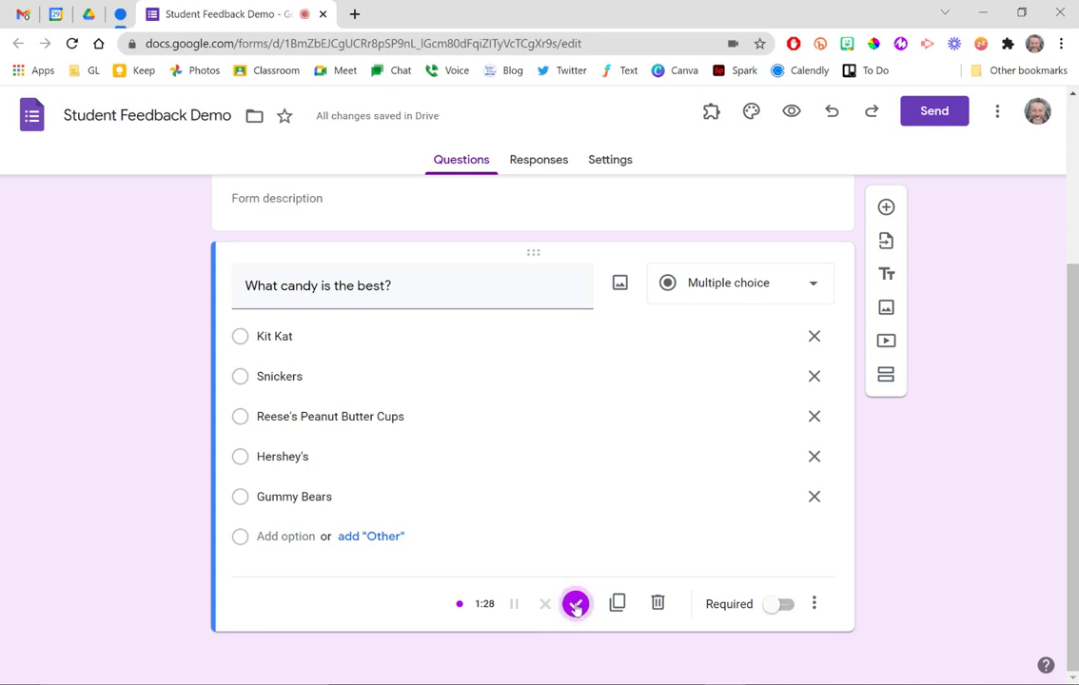
pyautogui.click(576, 605)
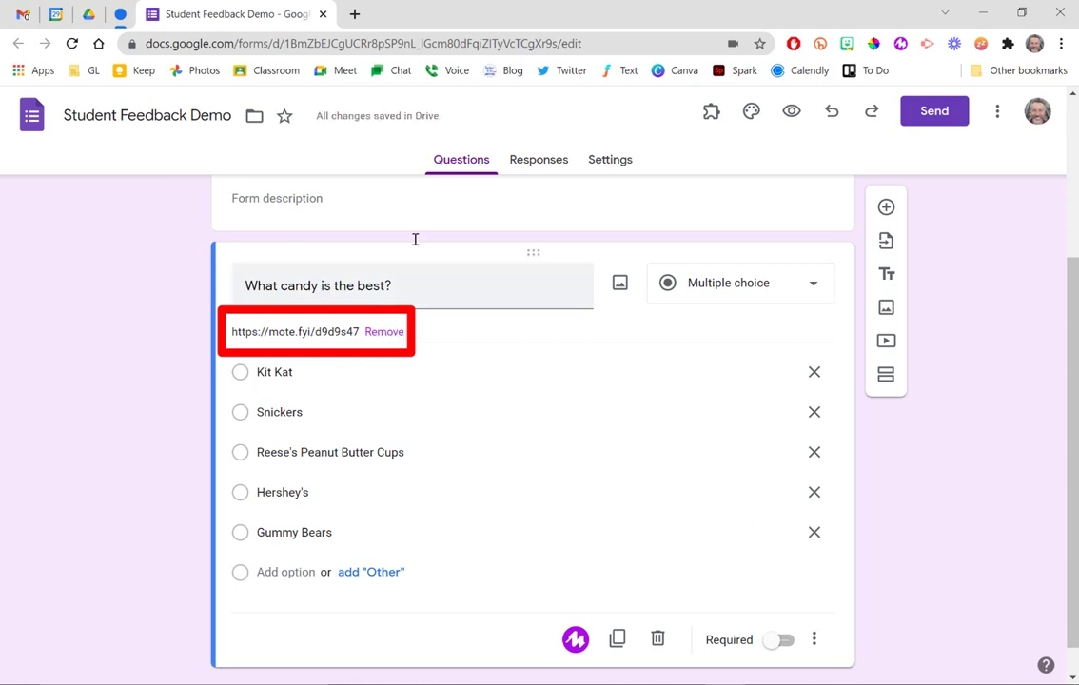
pyautogui.click(789, 112)
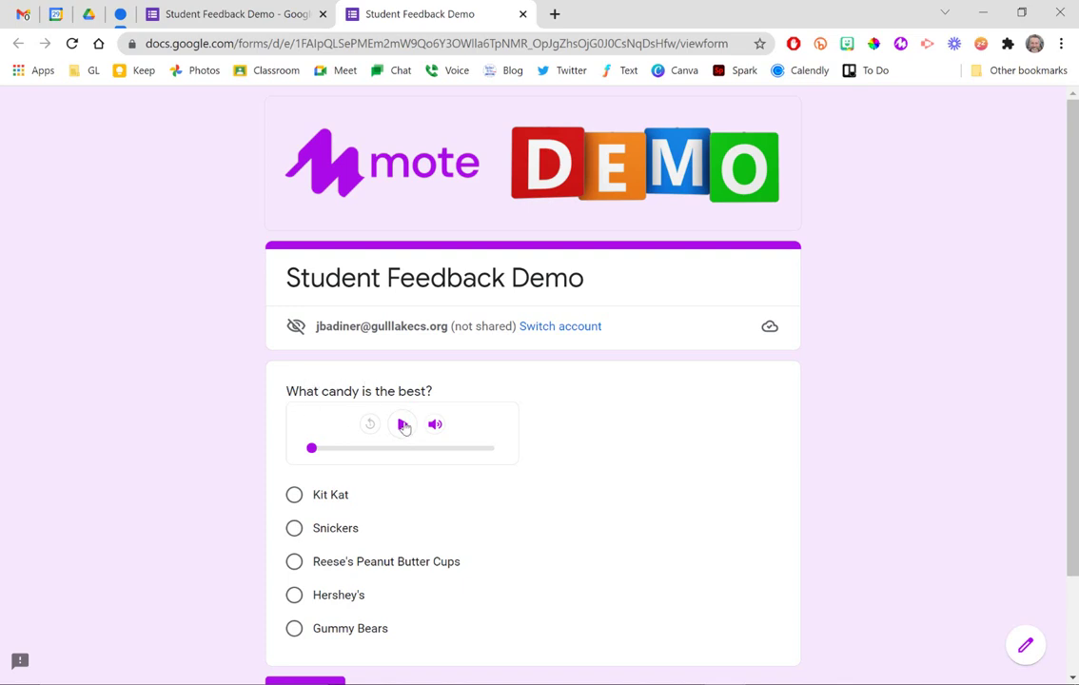
pyautogui.click(402, 425)
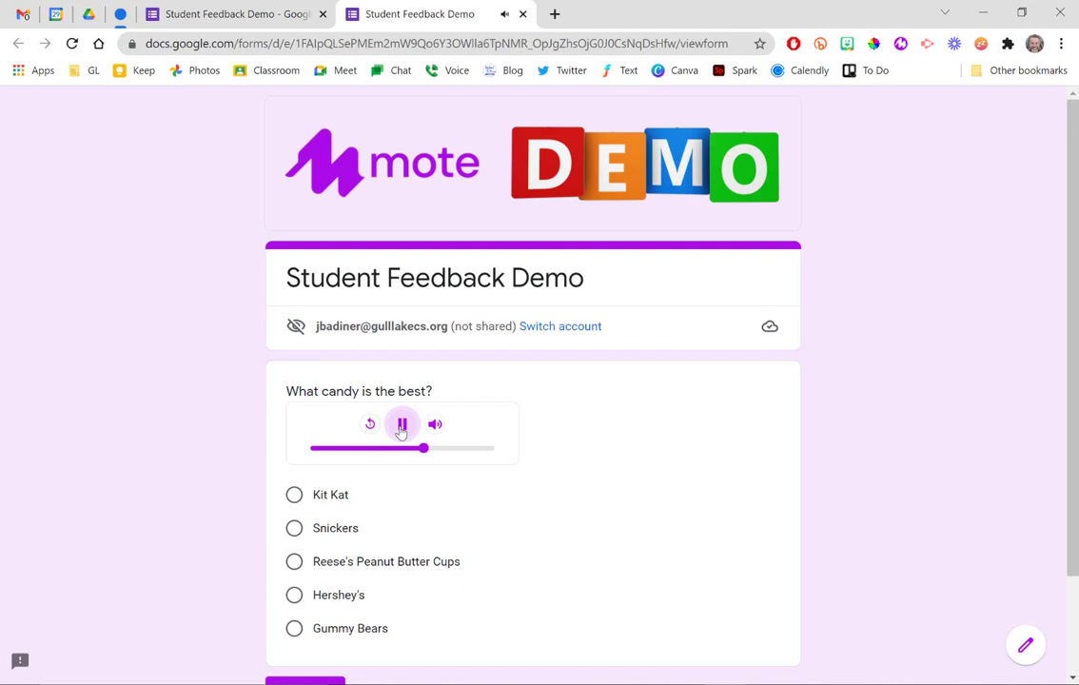
pyautogui.click(522, 14)
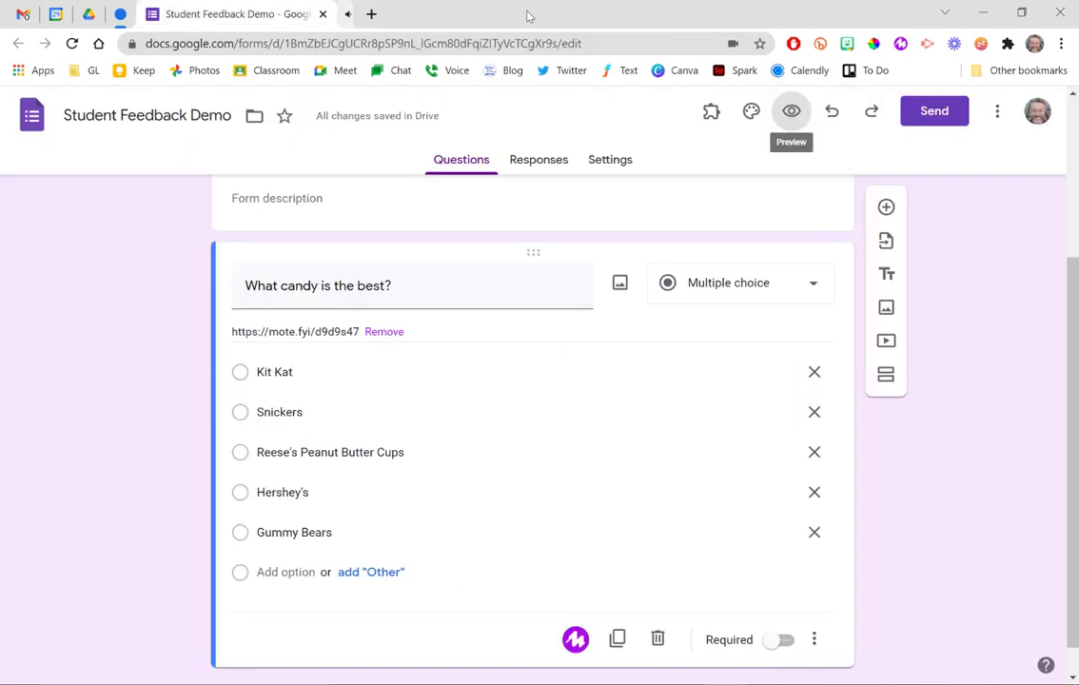
# Try to record a voice note for the Kit Kat answer option with the question's own Mote recorder.
pyautogui.click(335, 374)
pyautogui.click(331, 377)
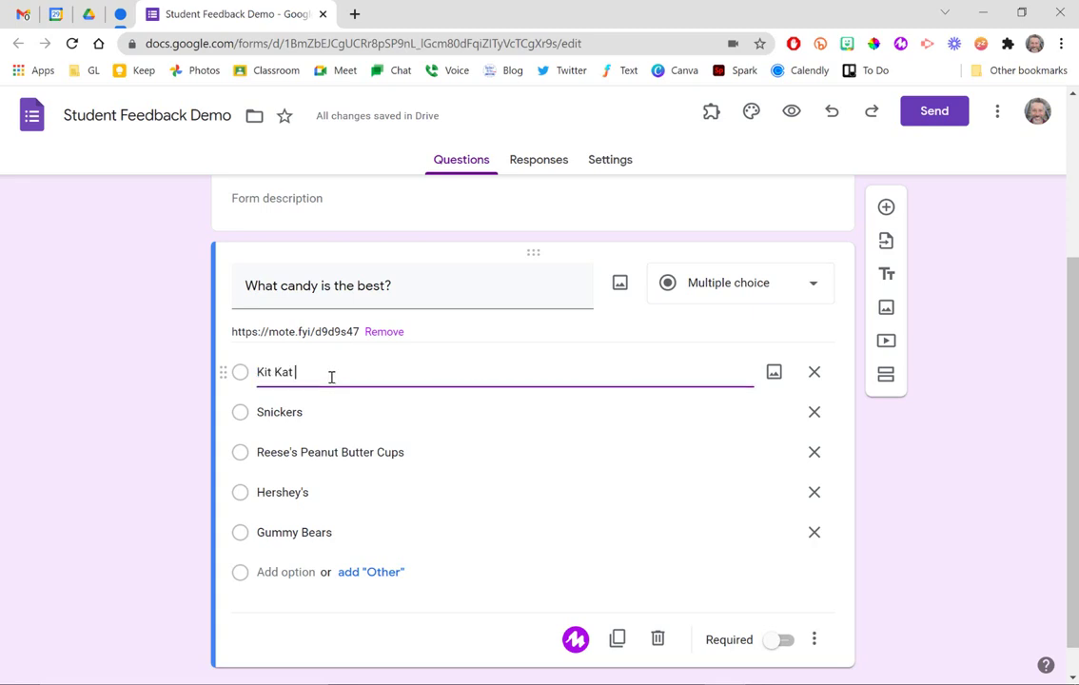
pyautogui.click(574, 640)
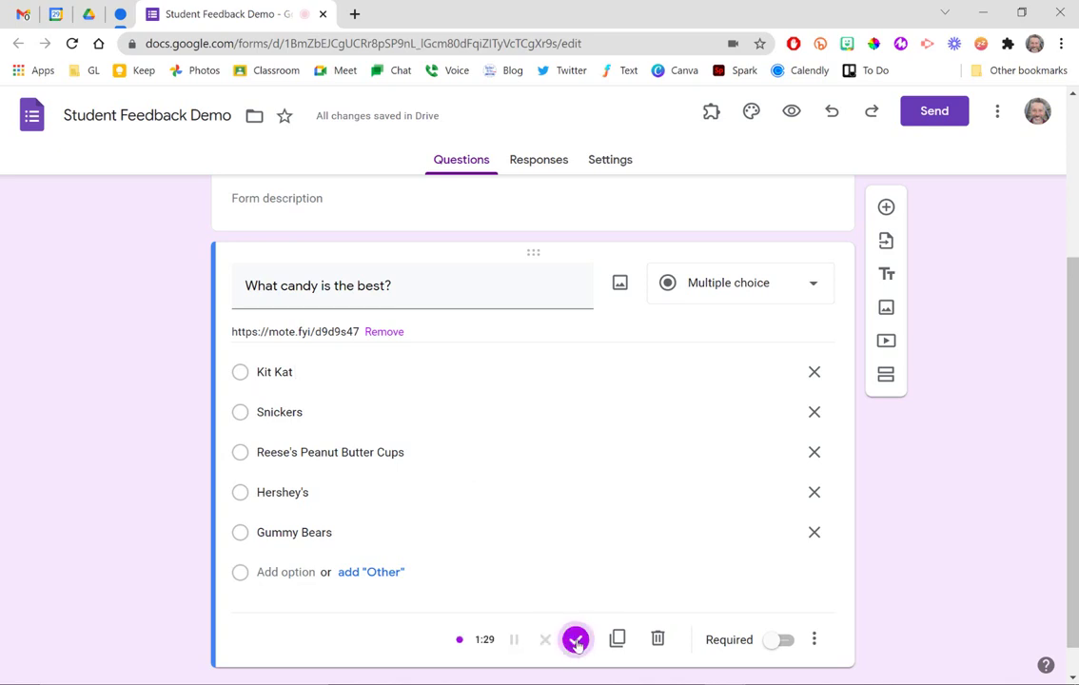
pyautogui.click(576, 641)
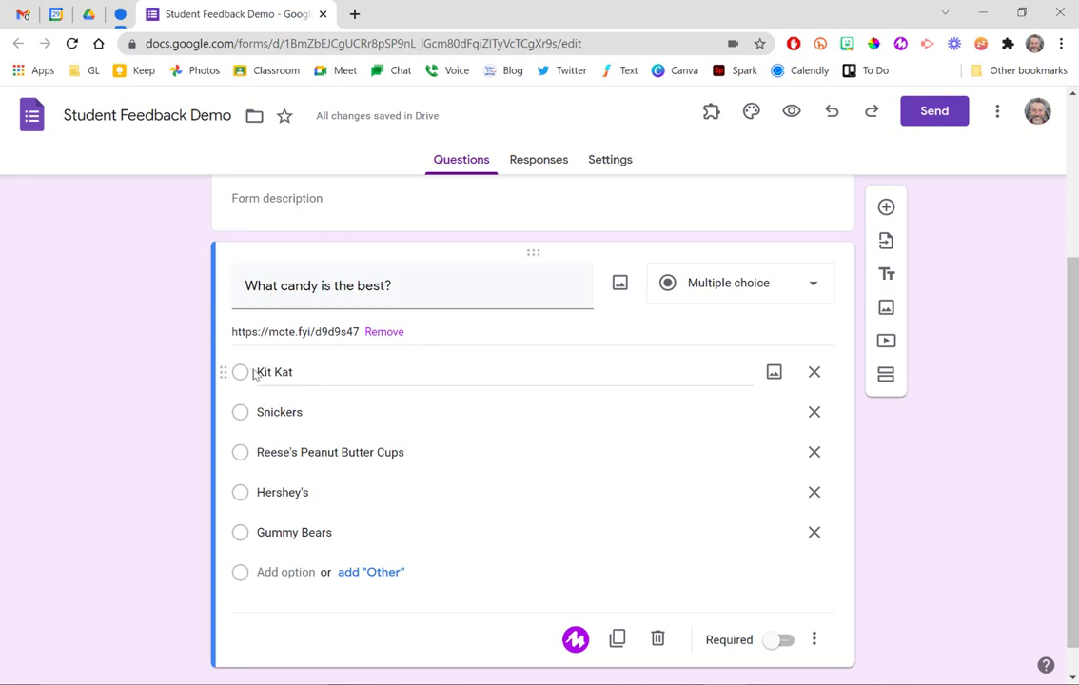
# Record a voice note with the Mote browser extension and paste its link after Kit Kat in the first answer option.
pyautogui.click(315, 372)
pyautogui.click(314, 374)
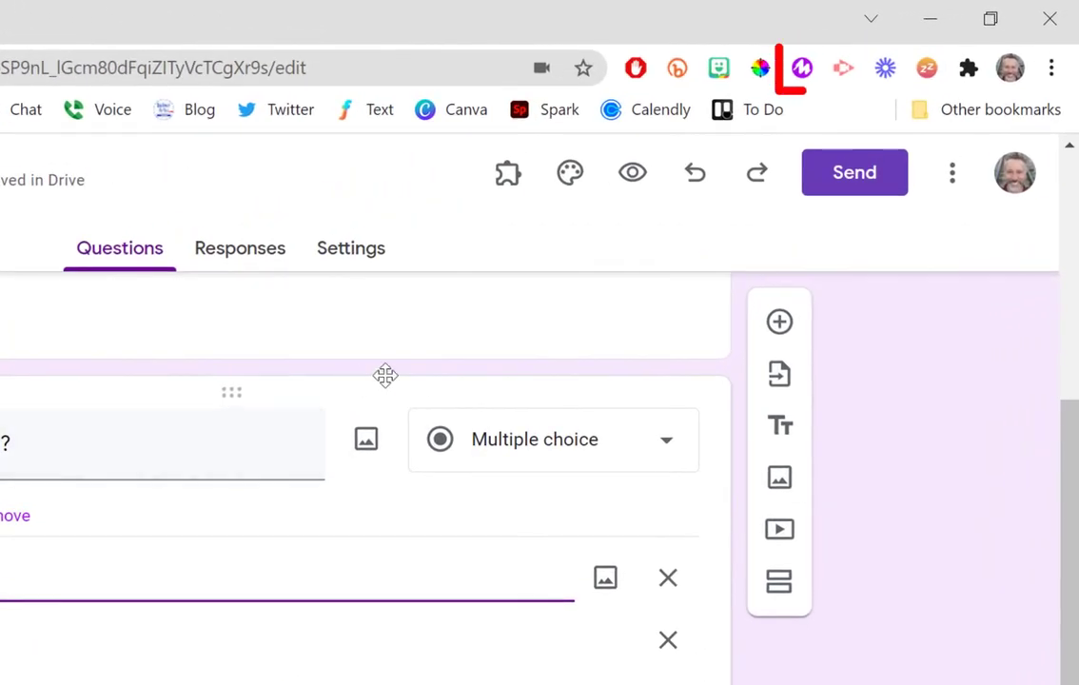
pyautogui.click(802, 74)
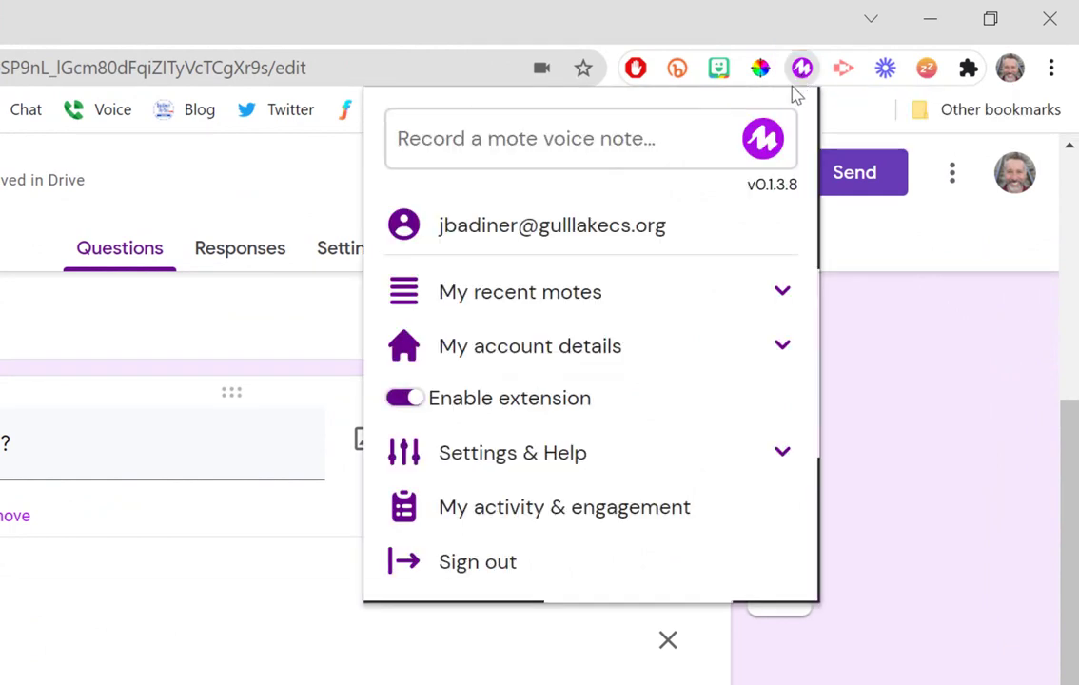
pyautogui.click(764, 143)
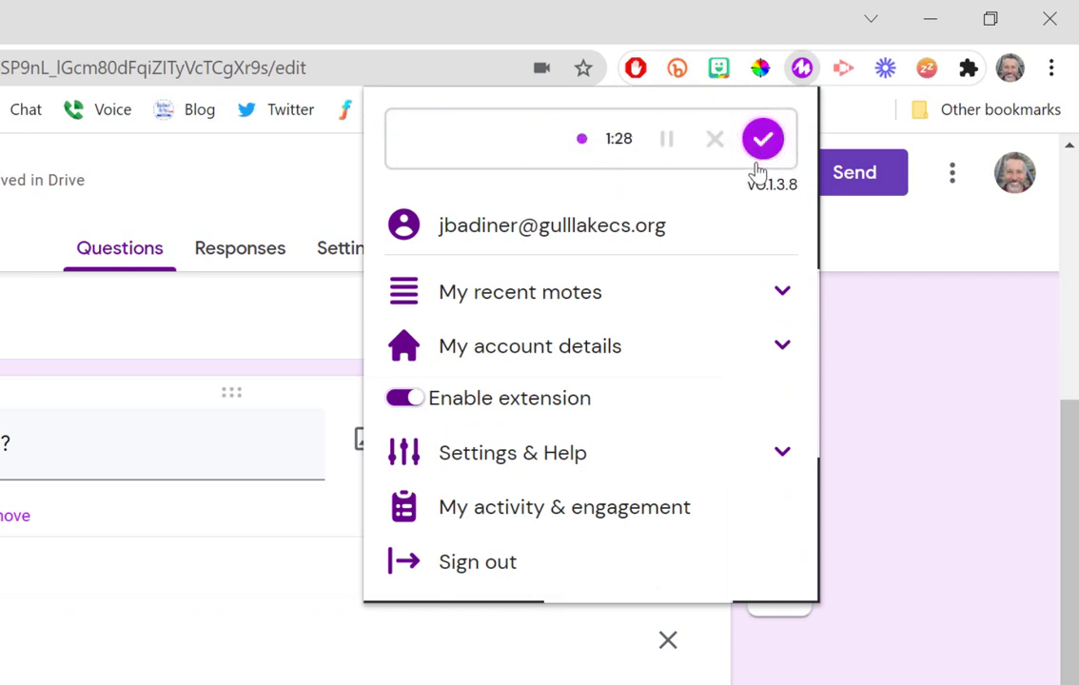
pyautogui.click(764, 140)
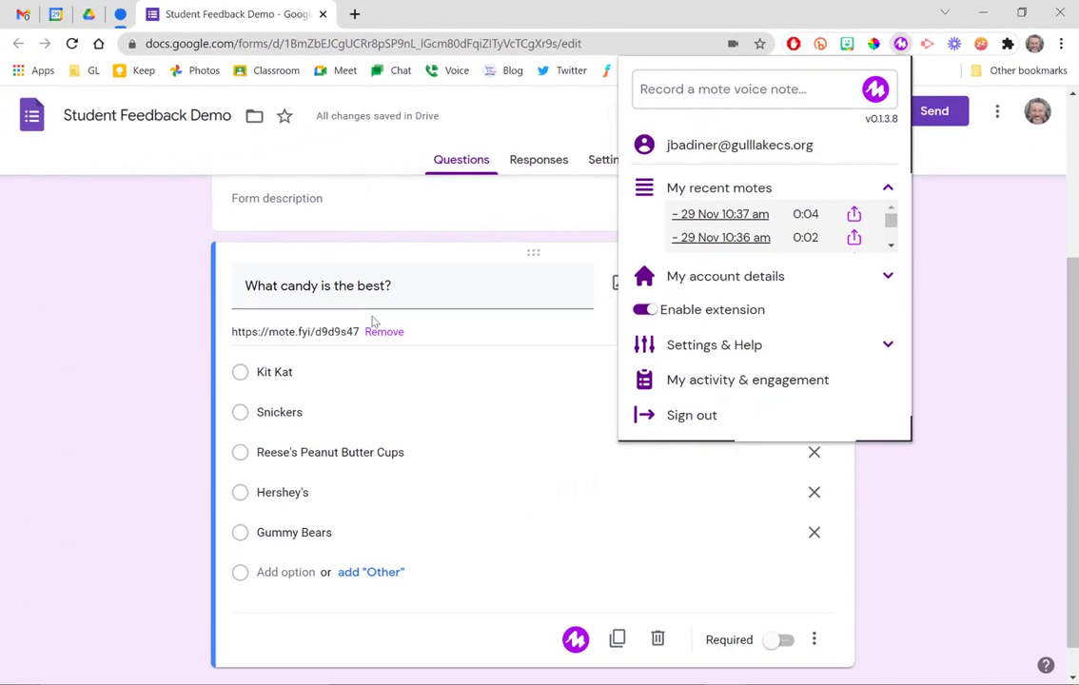
pyautogui.click(323, 373)
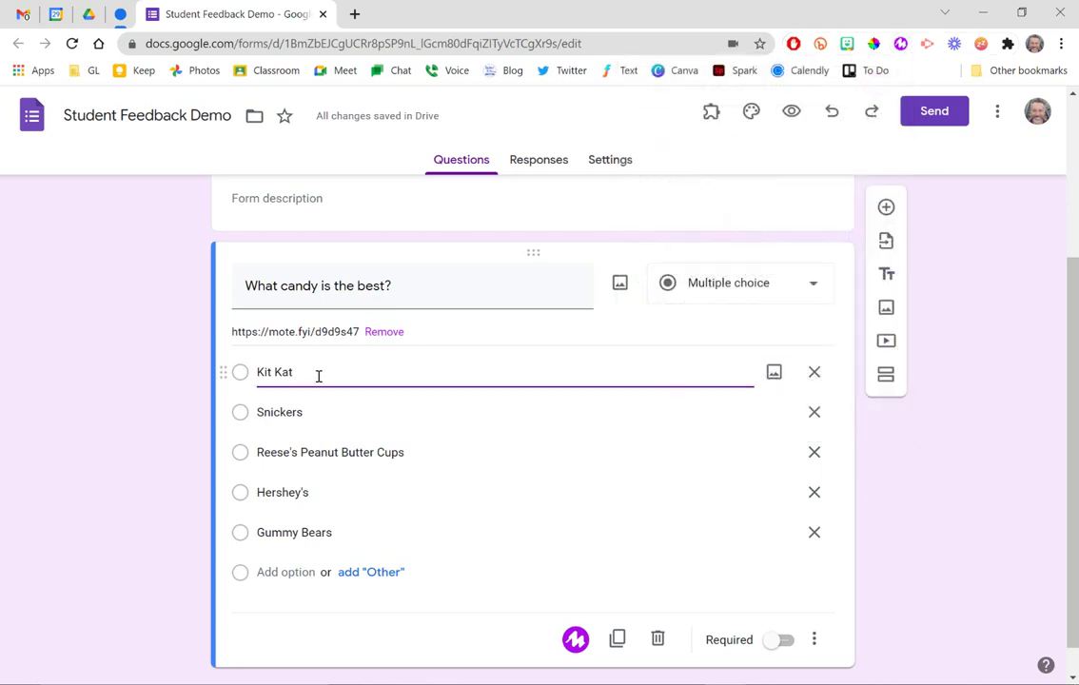
pyautogui.hotkey('ctrl', 'v')
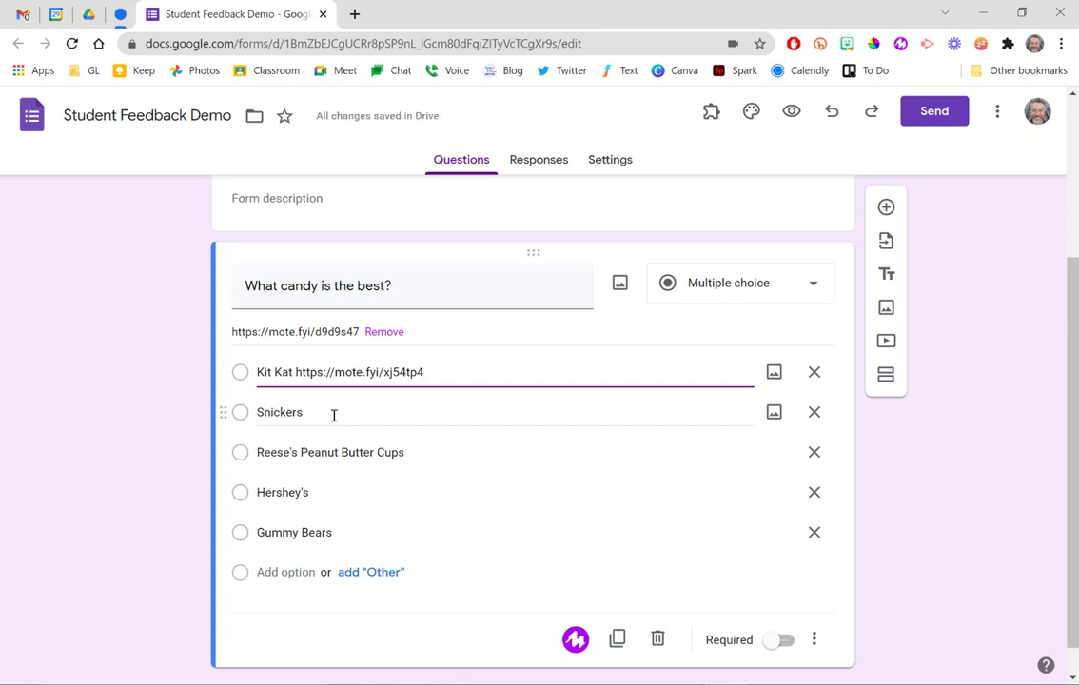
# Record separate Mote voice notes for the Snickers and Reese's Peanut Butter Cups options and add each link after the option's text.
pyautogui.click(337, 415)
pyautogui.click(337, 415)
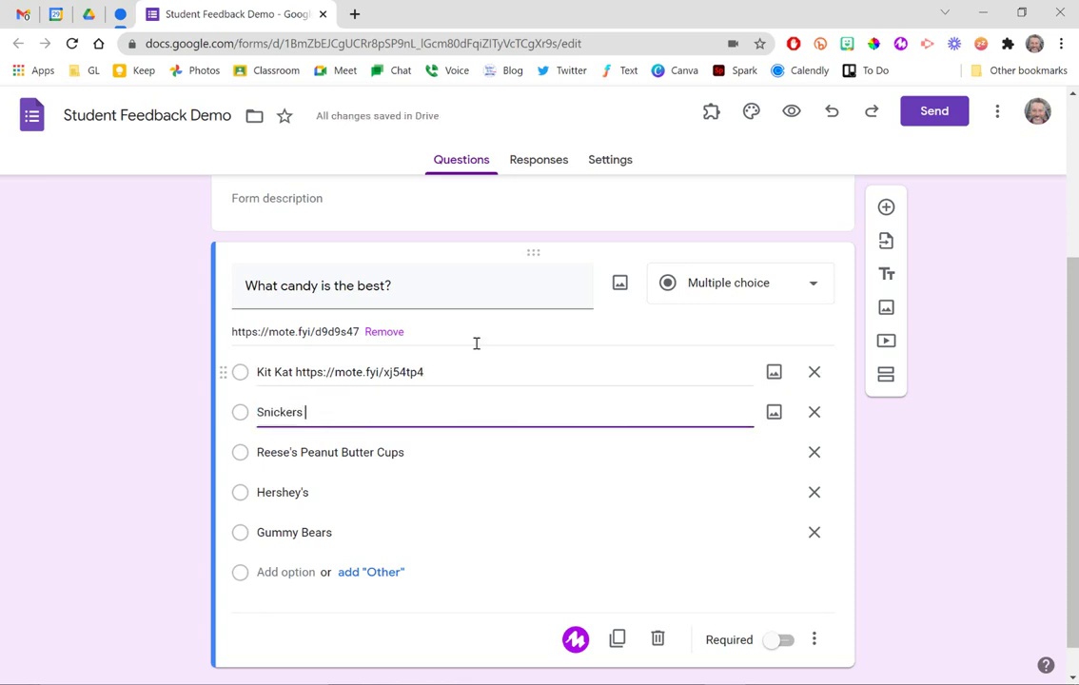
pyautogui.click(900, 43)
pyautogui.click(877, 90)
pyautogui.click(424, 452)
pyautogui.click(423, 453)
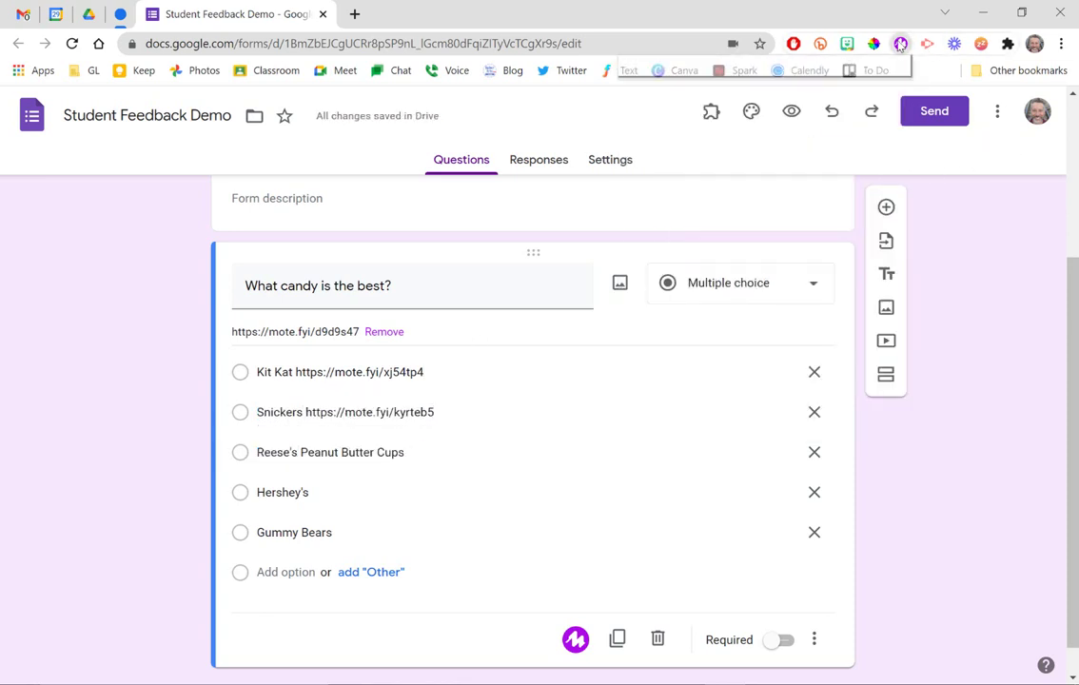
pyautogui.click(900, 44)
pyautogui.click(876, 89)
# Record separate Mote voice notes for the Hershey's and Gummy Bears options and add each link after the option's text.
pyautogui.click(368, 494)
pyautogui.click(900, 44)
pyautogui.click(876, 90)
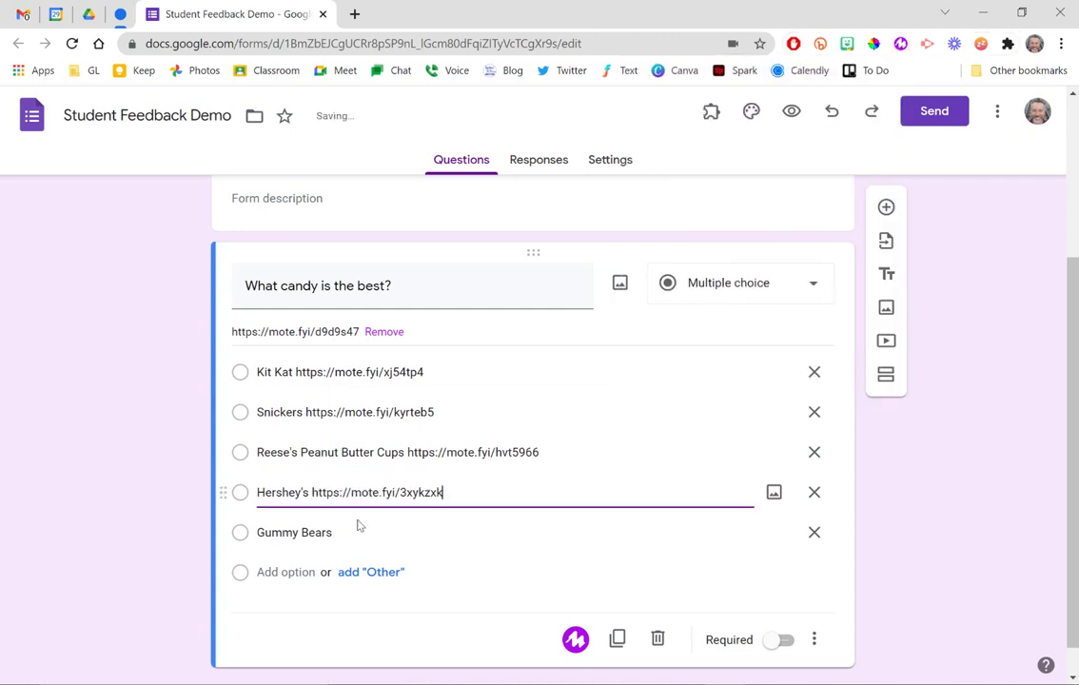
pyautogui.click(901, 44)
pyautogui.click(876, 89)
pyautogui.click(466, 532)
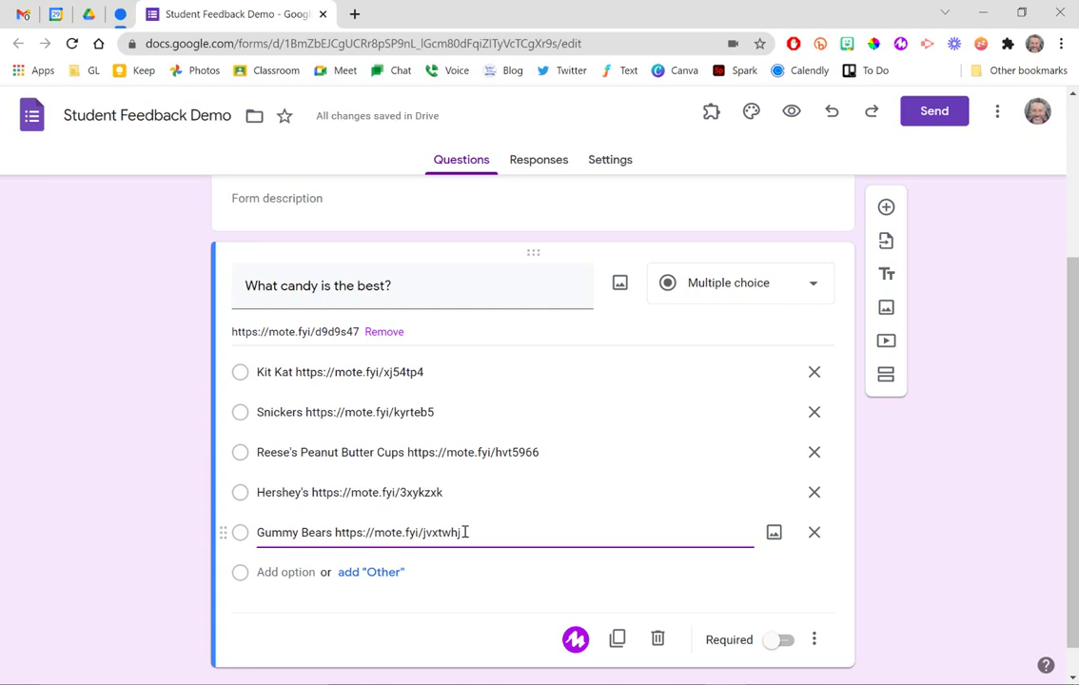
# Preview the form and look over how the voice notes are presented for the question and its answer options.
pyautogui.click(285, 370)
pyautogui.tripleClick(390, 372)
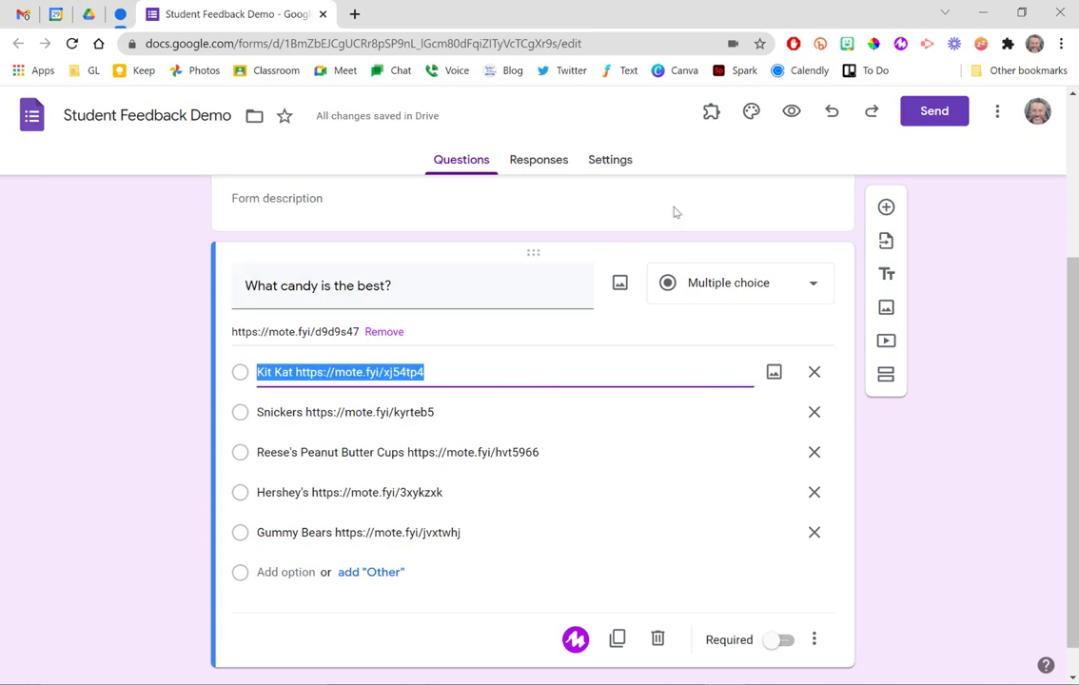
pyautogui.click(790, 112)
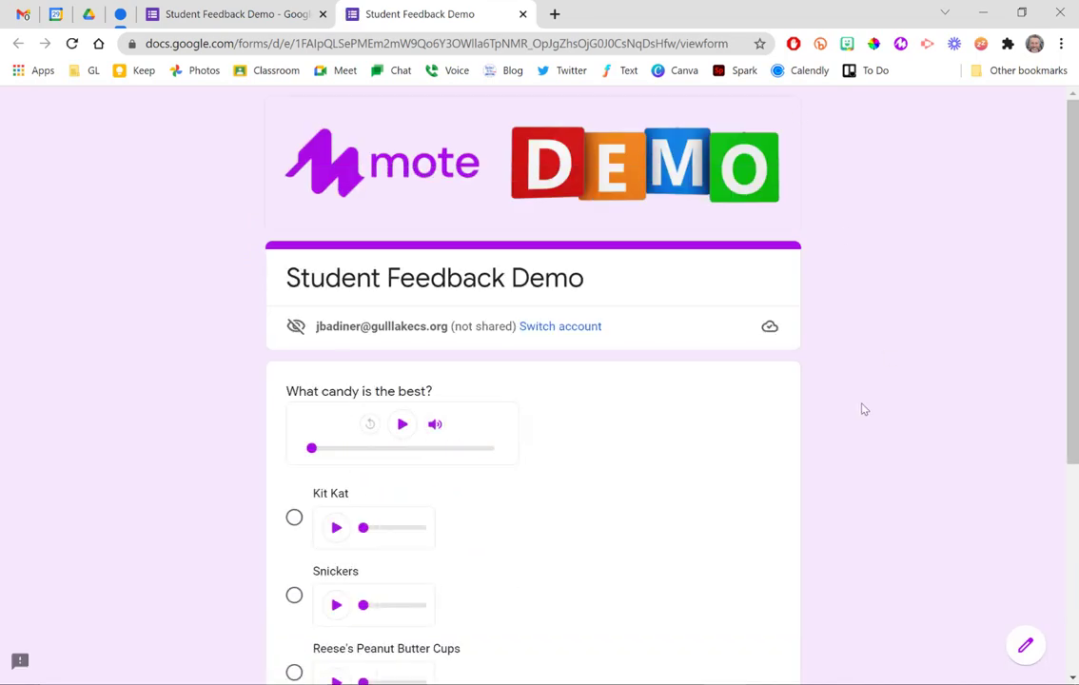
pyautogui.scroll(-5, 864, 409)
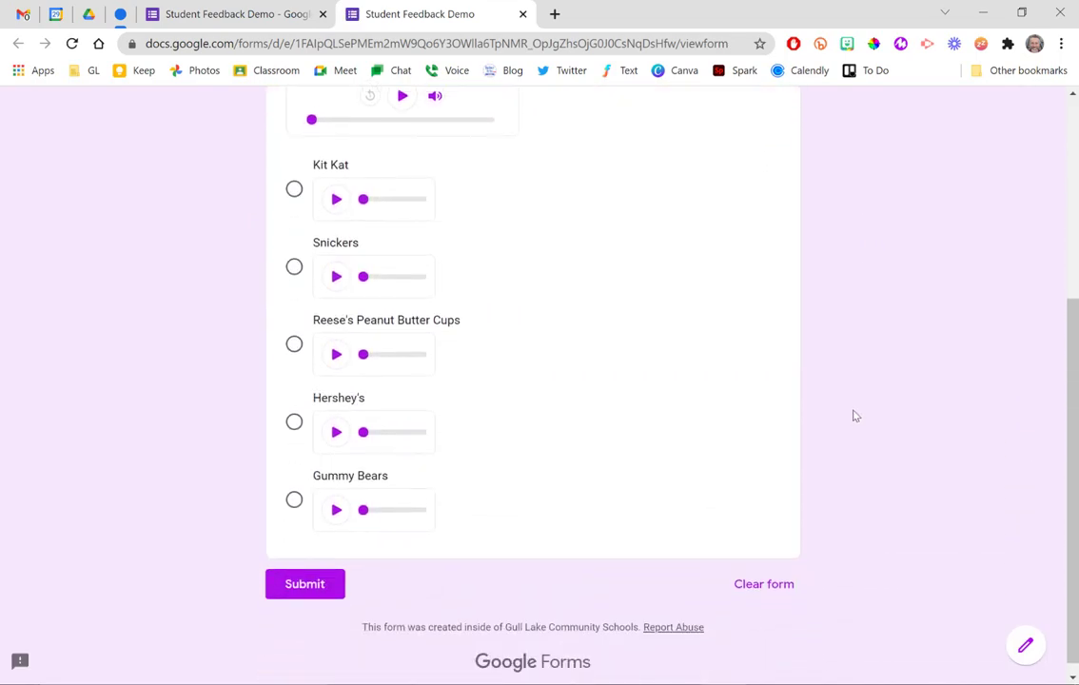
pyautogui.scroll(1, 854, 416)
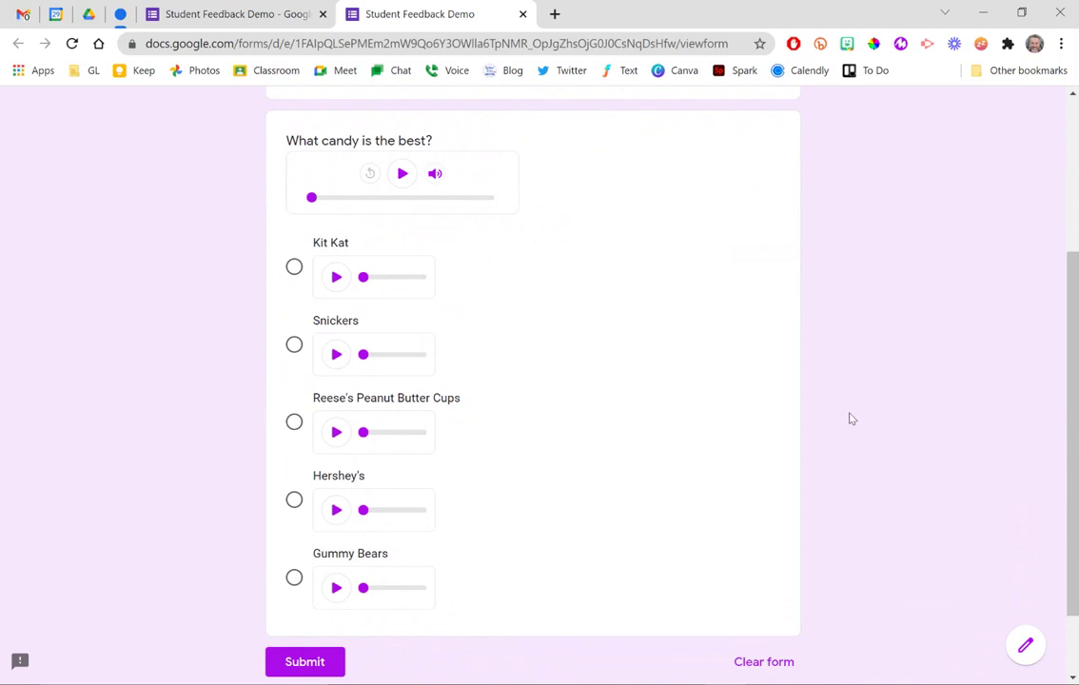
# Play the voice notes of the question and of each answer option from Kit Kat through Gummy Bears in the preview.
pyautogui.click(402, 175)
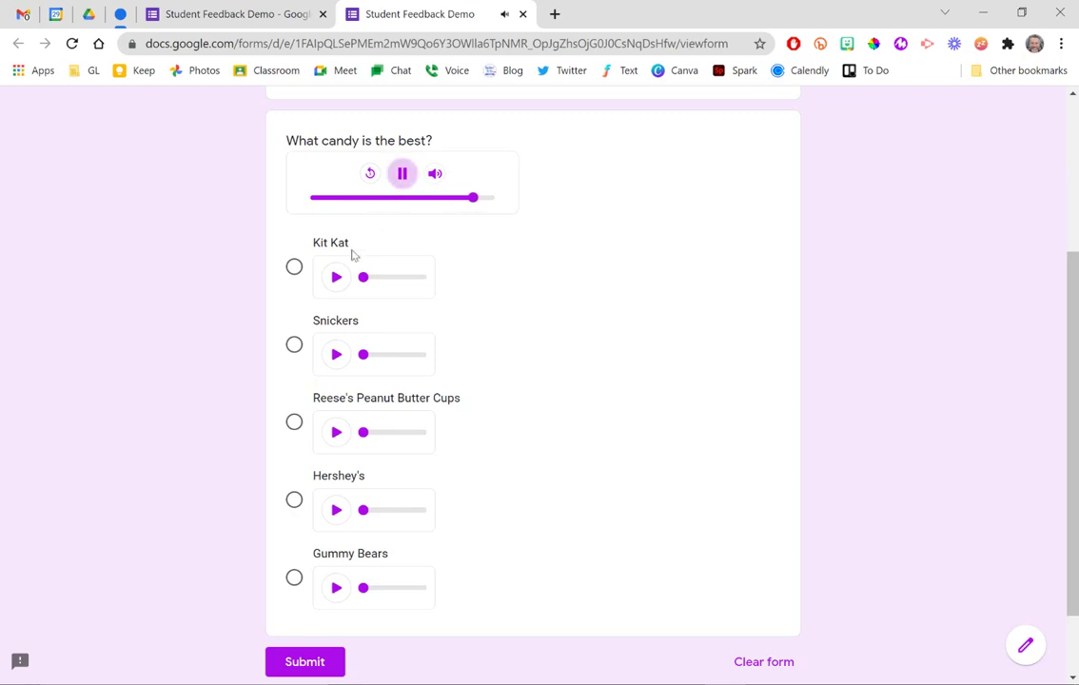
pyautogui.click(336, 278)
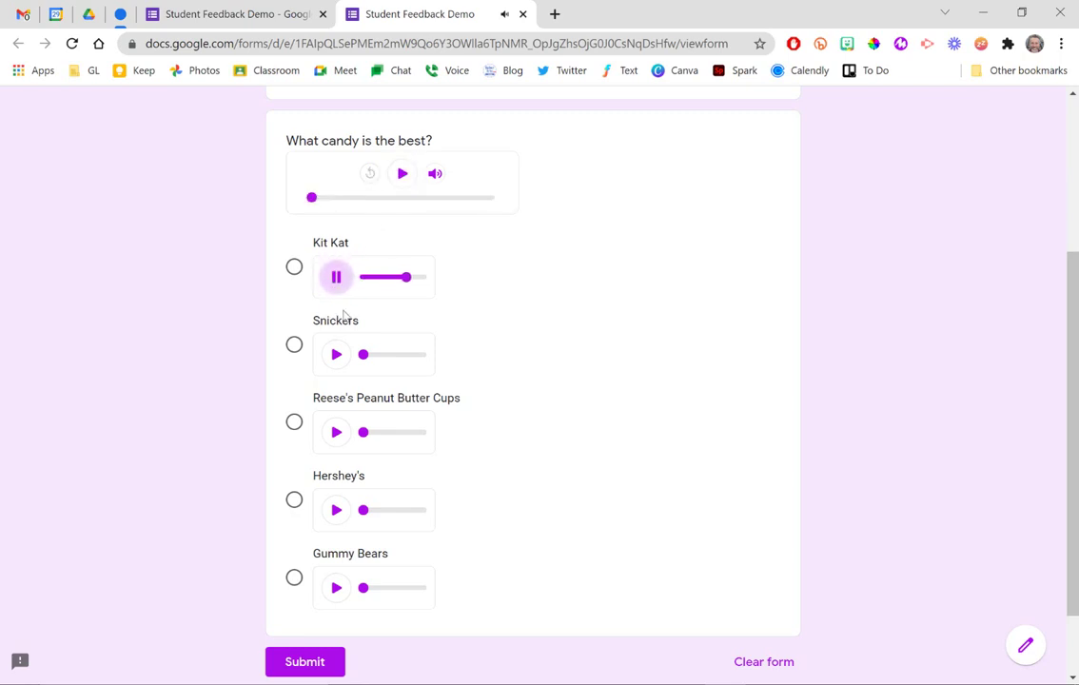
pyautogui.click(335, 356)
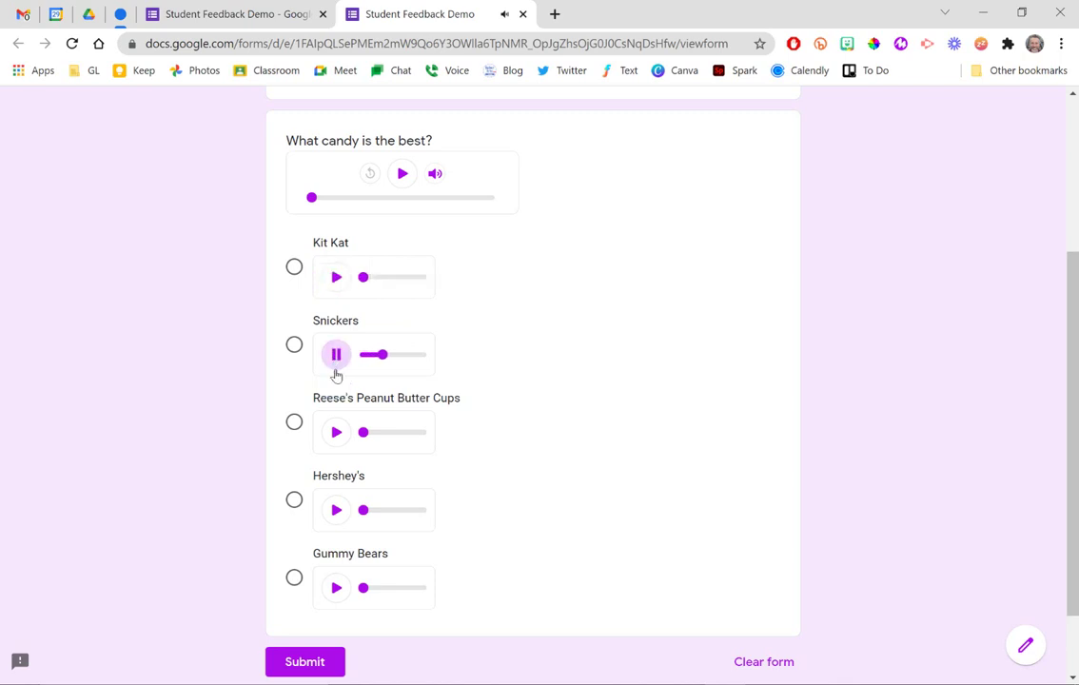
pyautogui.click(336, 434)
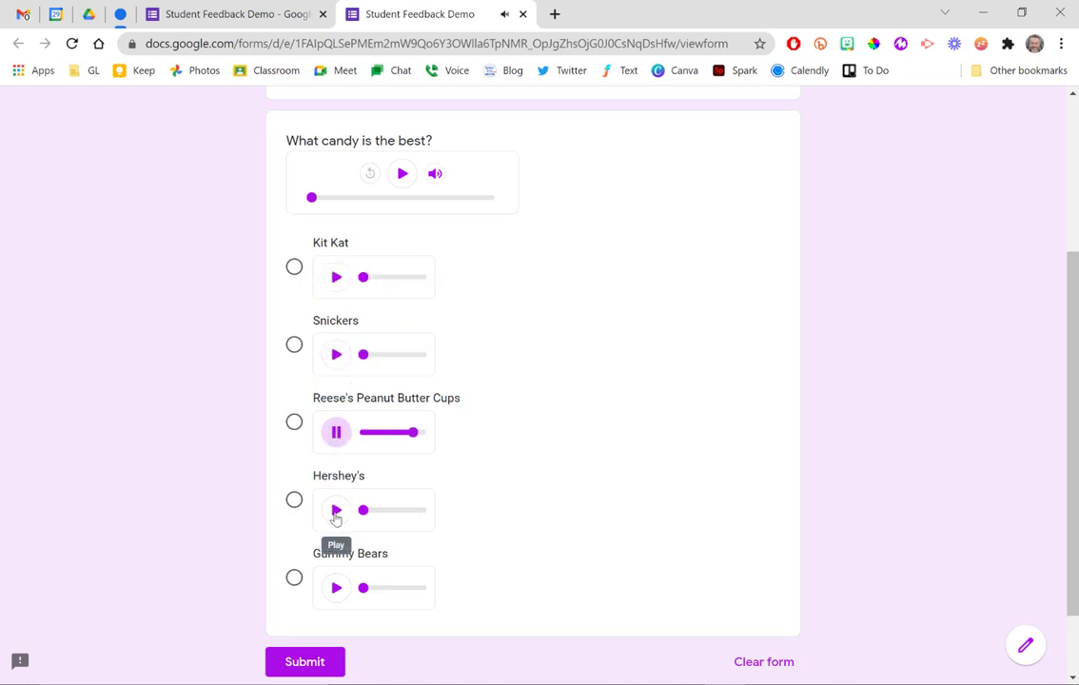
pyautogui.click(336, 512)
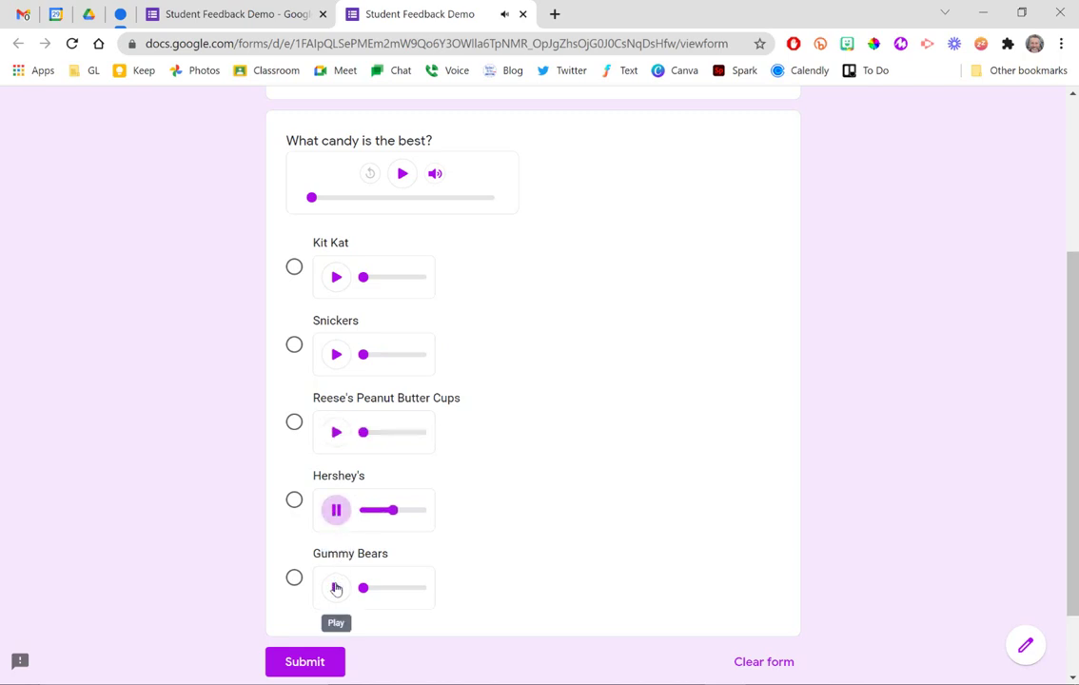
pyautogui.click(336, 588)
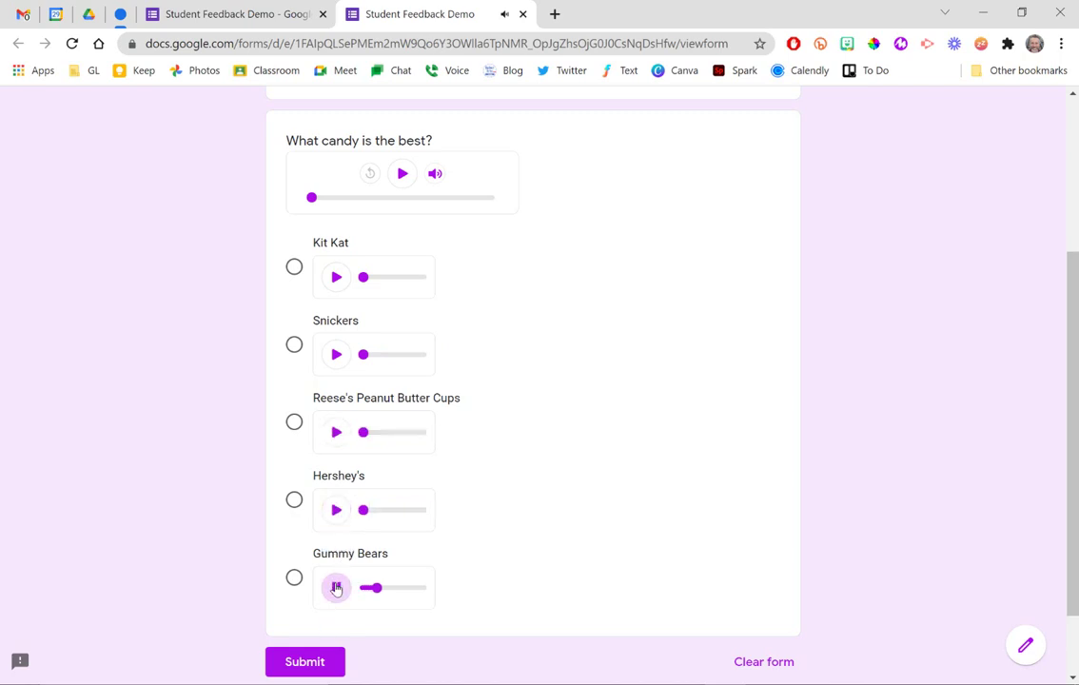
pyautogui.scroll(-2, 629, 501)
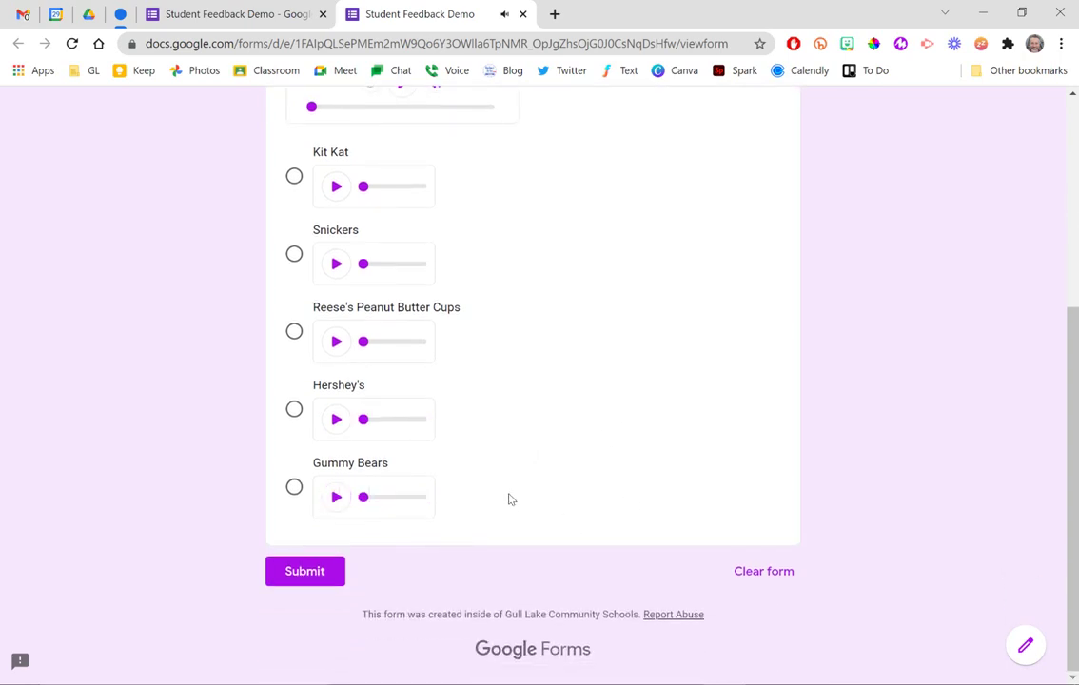
pyautogui.scroll(3, 509, 499)
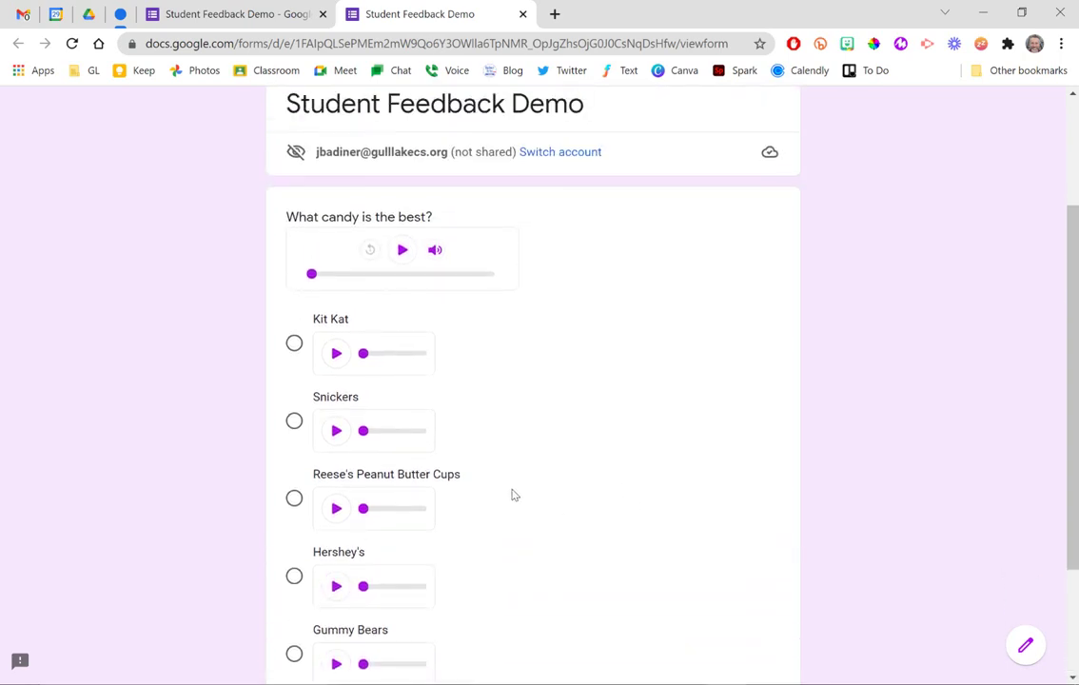